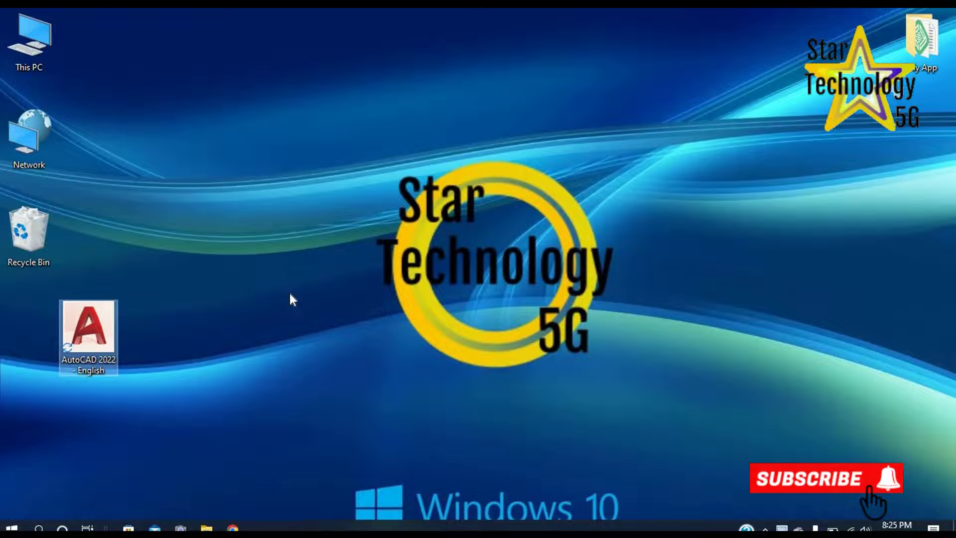
Step: Launch AutoCAD 2022, start a line, and quit without saving at the license checkout timeout
click(291, 298)
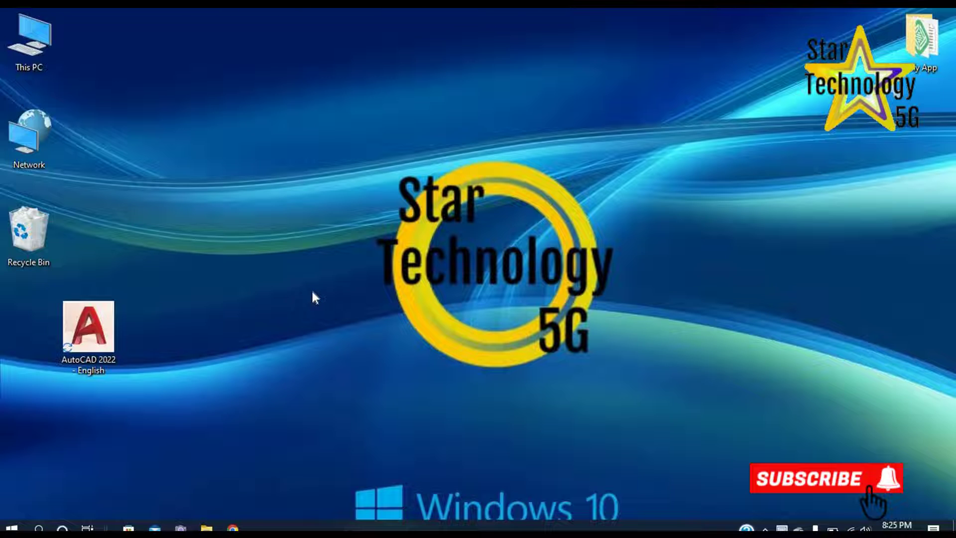
double_click(88, 339)
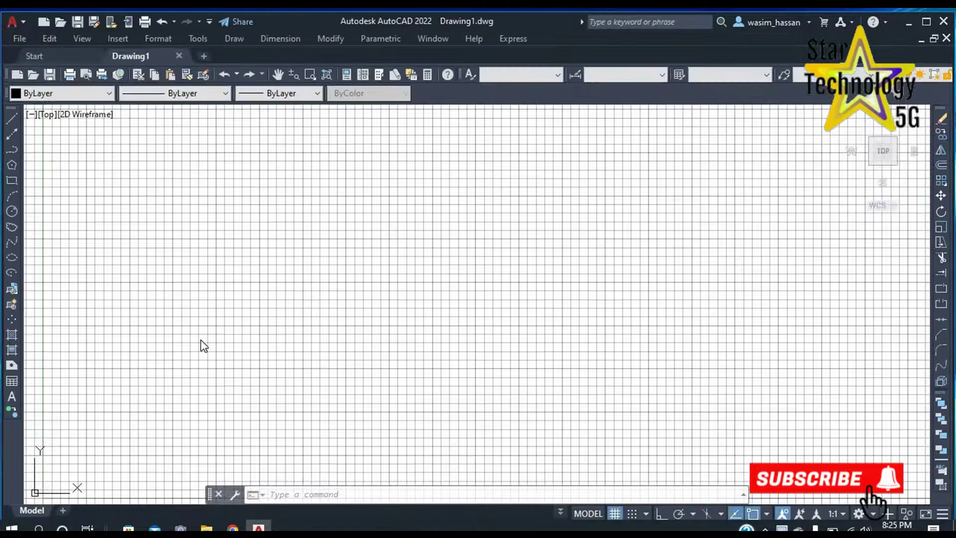
click(12, 118)
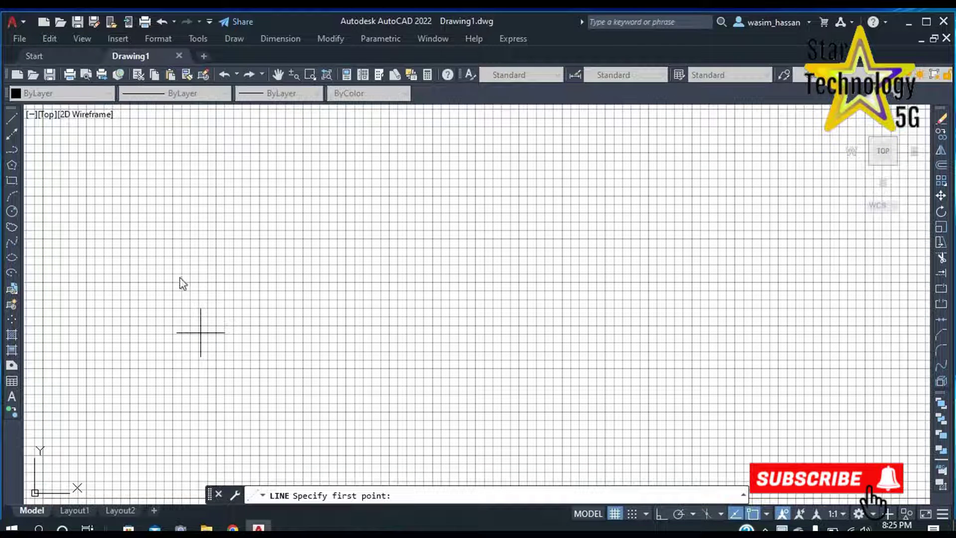
click(11, 118)
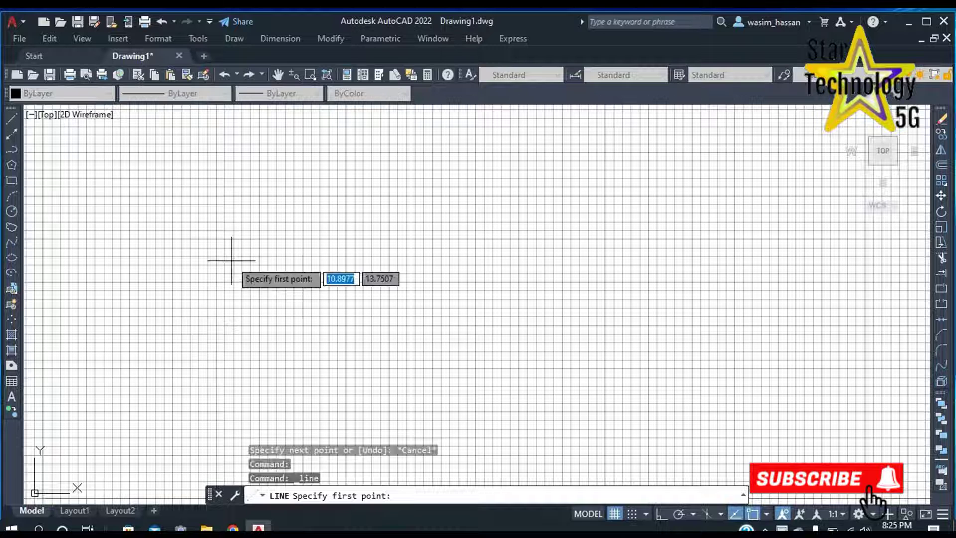
click(232, 244)
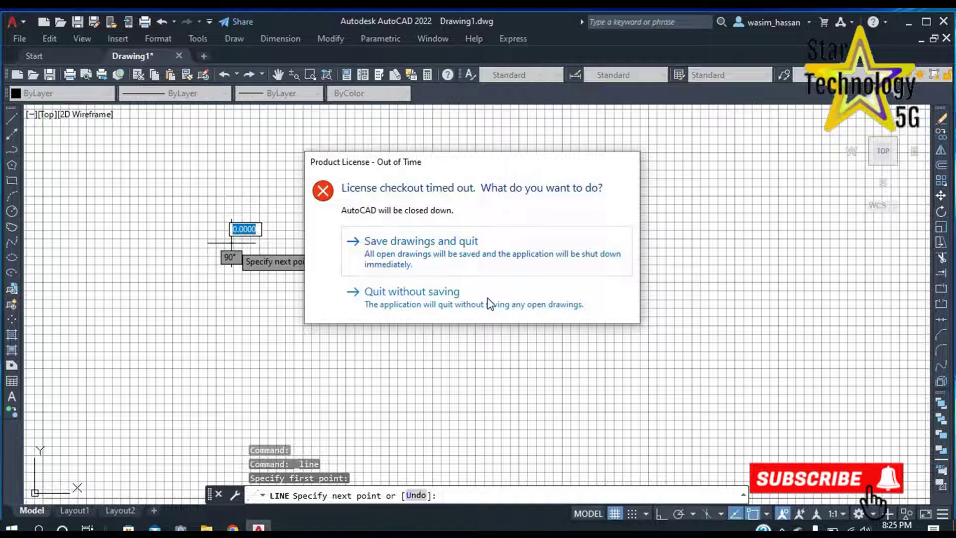
click(420, 302)
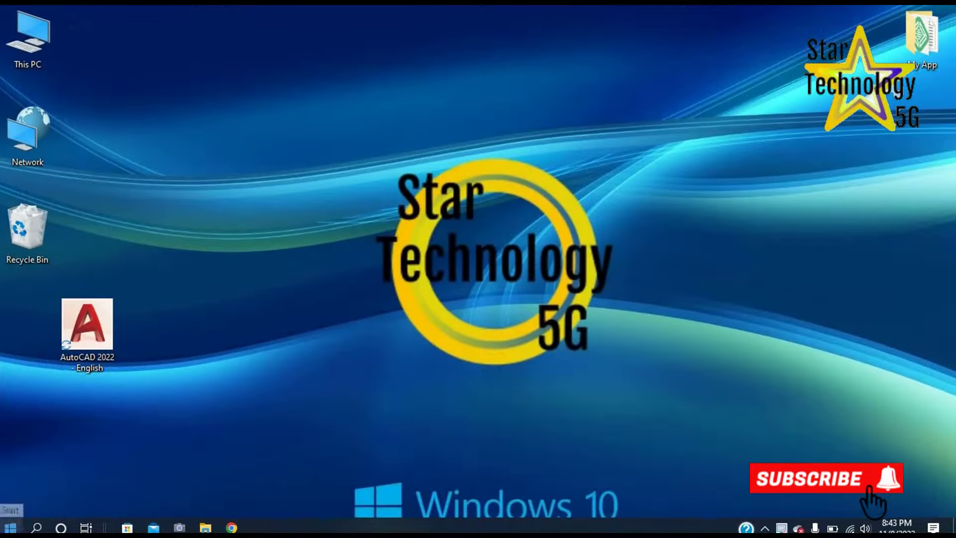
Step: Launch the Autodesk Desktop App from the Start menu's Autodesk folder
click(11, 527)
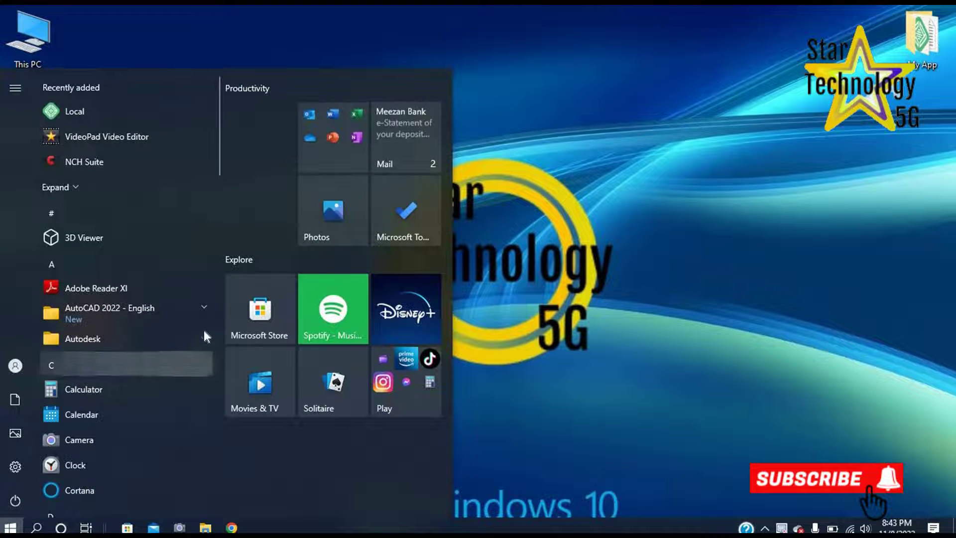
click(204, 332)
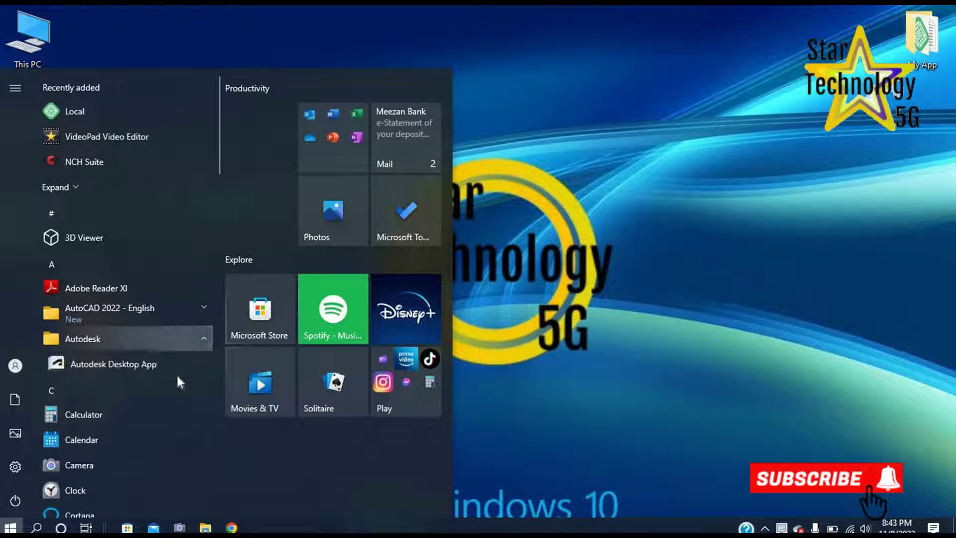
click(151, 369)
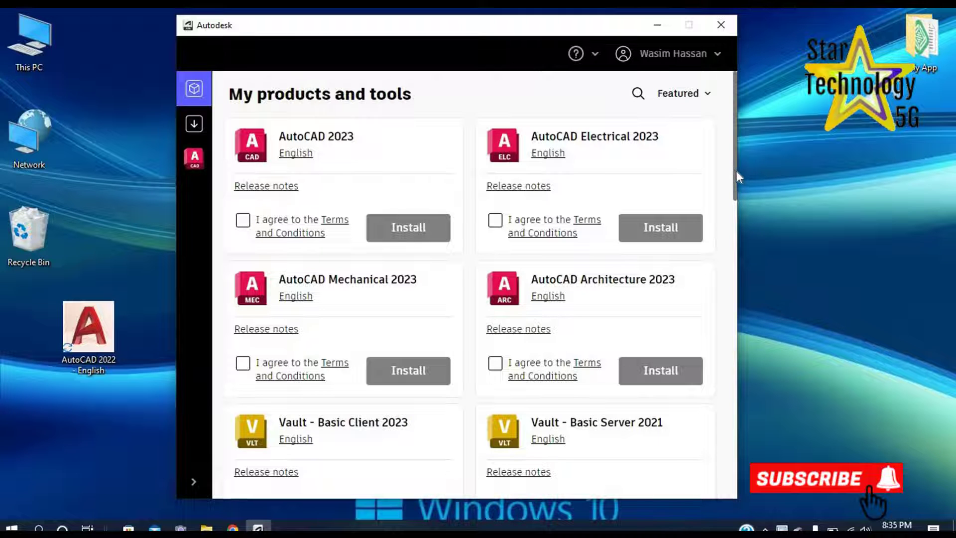
mouse_move(735, 171)
mouse_down()
mouse_move(734, 238)
mouse_move(734, 100)
mouse_up()
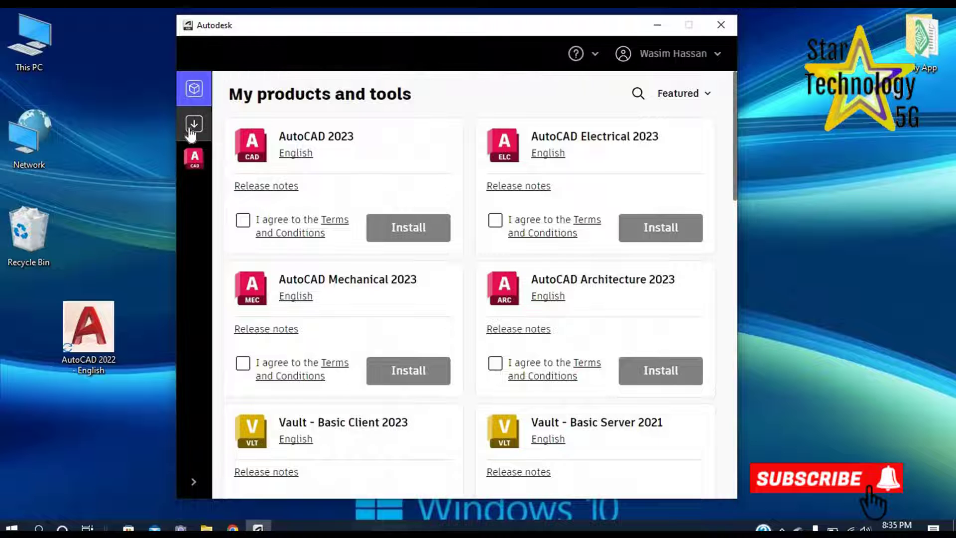
Step: Install the Autodesk Licensing Service update from the My updates list
click(254, 128)
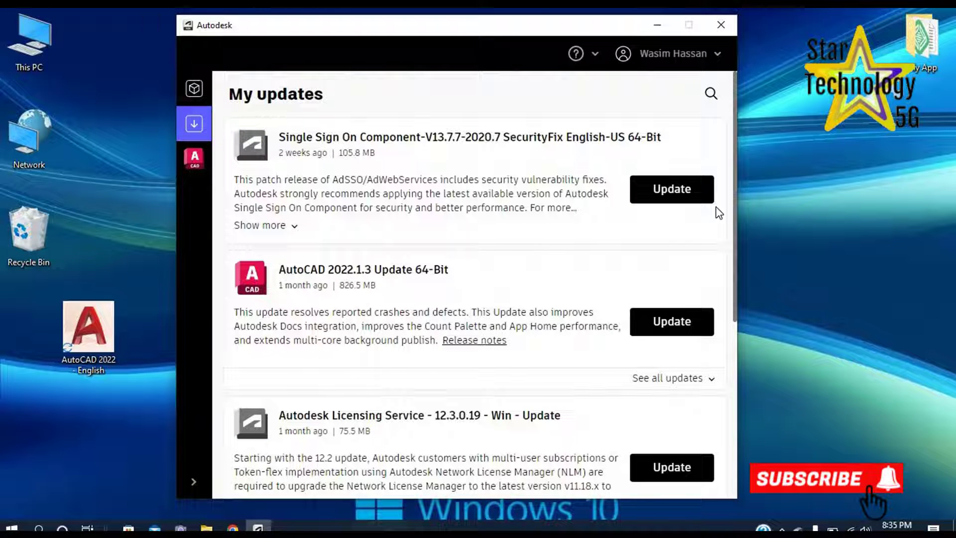
drag(736, 162, 737, 279)
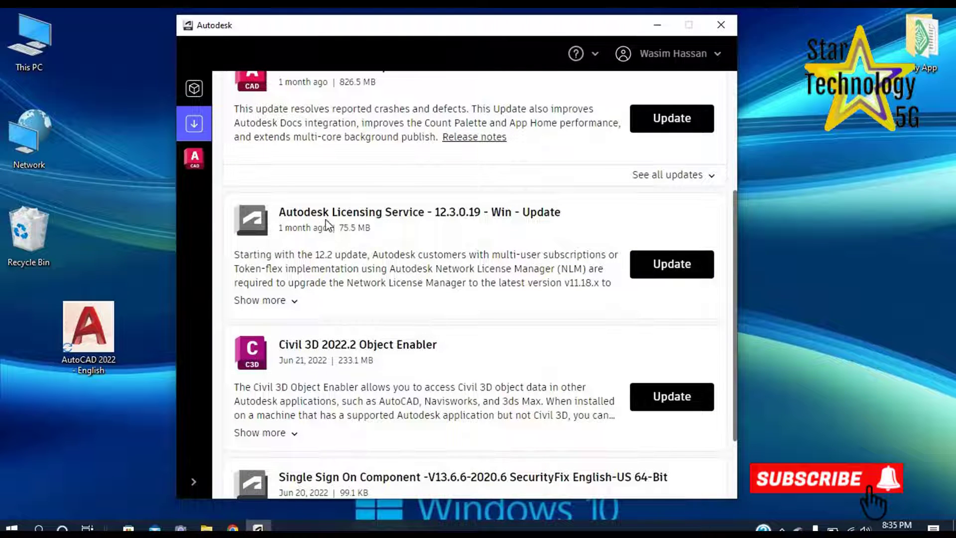
click(655, 264)
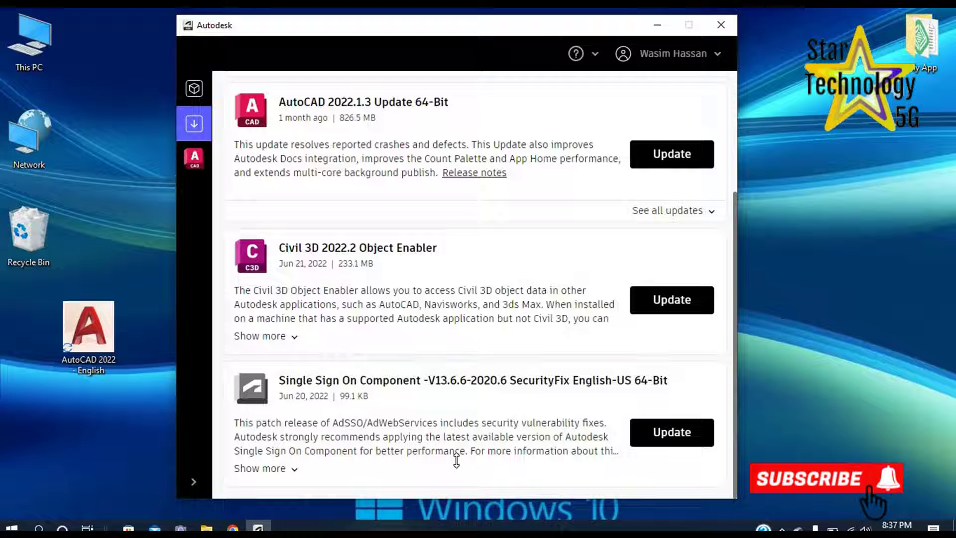
Step: Minimize the Autodesk Desktop App and relaunch AutoCAD 2022 from its desktop icon
scroll(728, 209, up, 4)
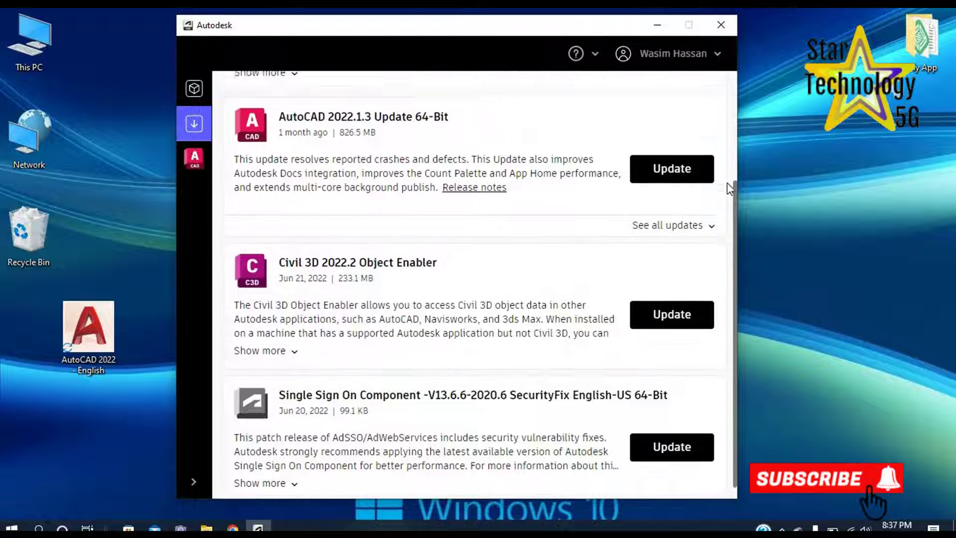
click(666, 20)
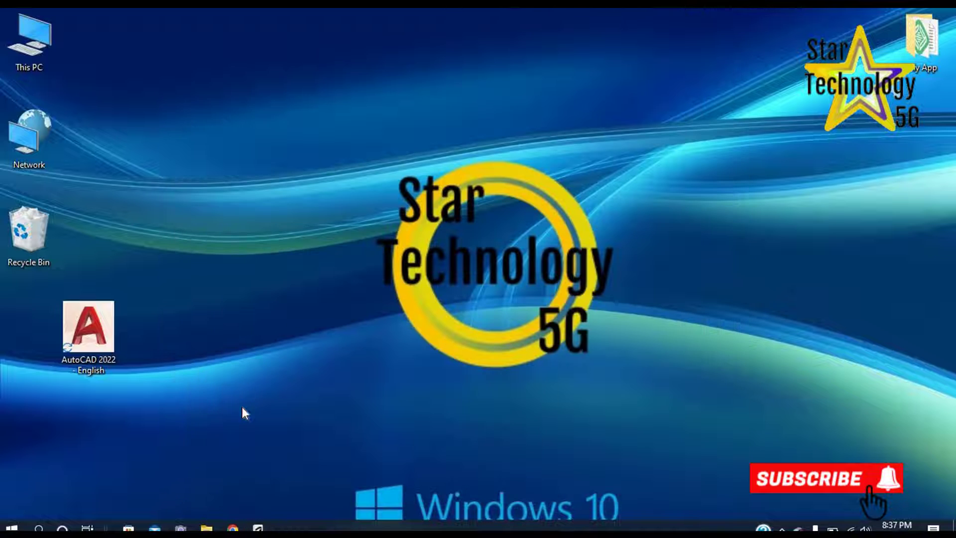
double_click(84, 344)
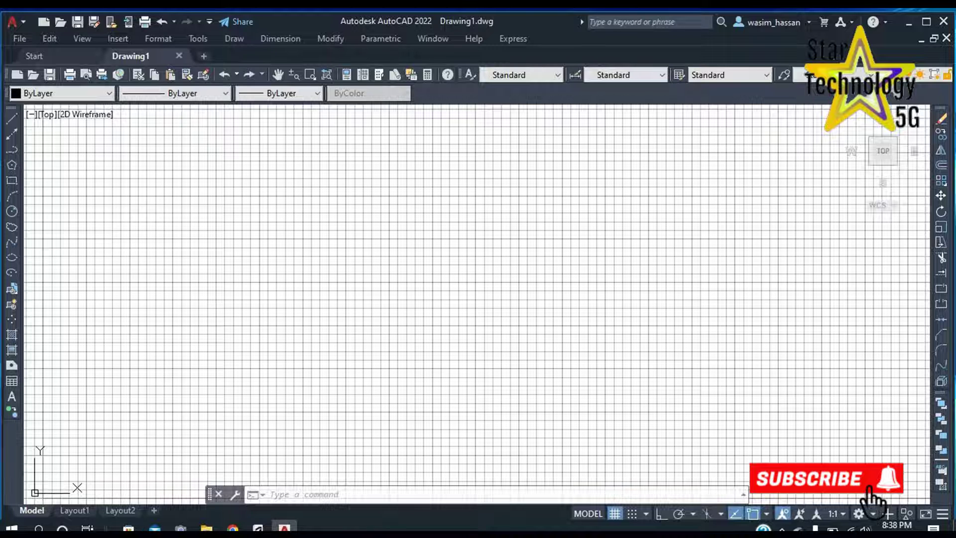
Step: Draw a chain of 13 connected line segments across the grid in Drawing1
click(12, 123)
click(118, 238)
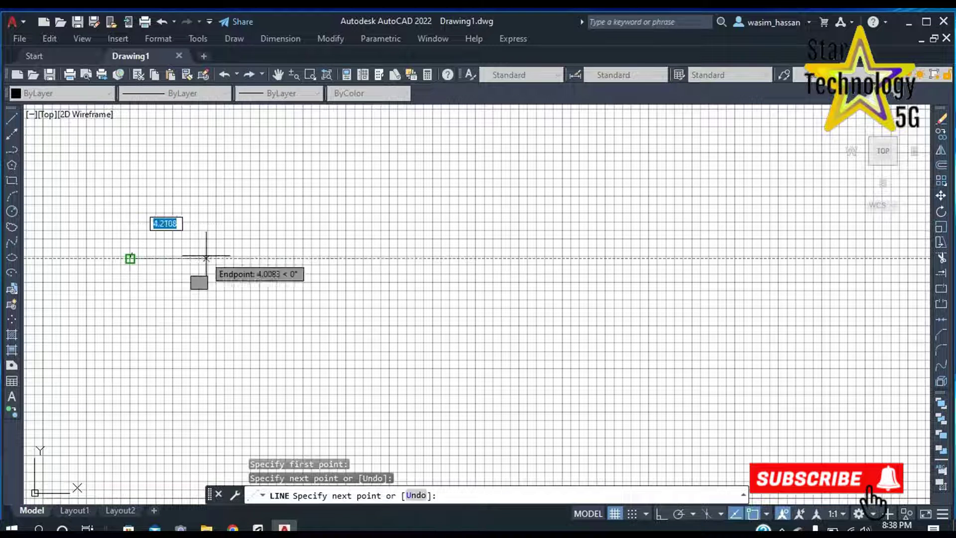
click(399, 257)
click(442, 352)
click(662, 352)
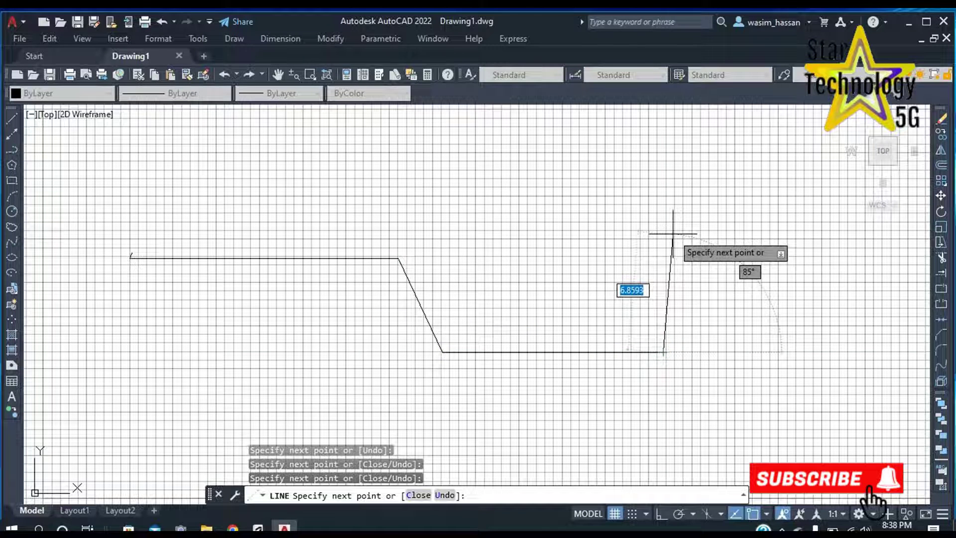
click(752, 249)
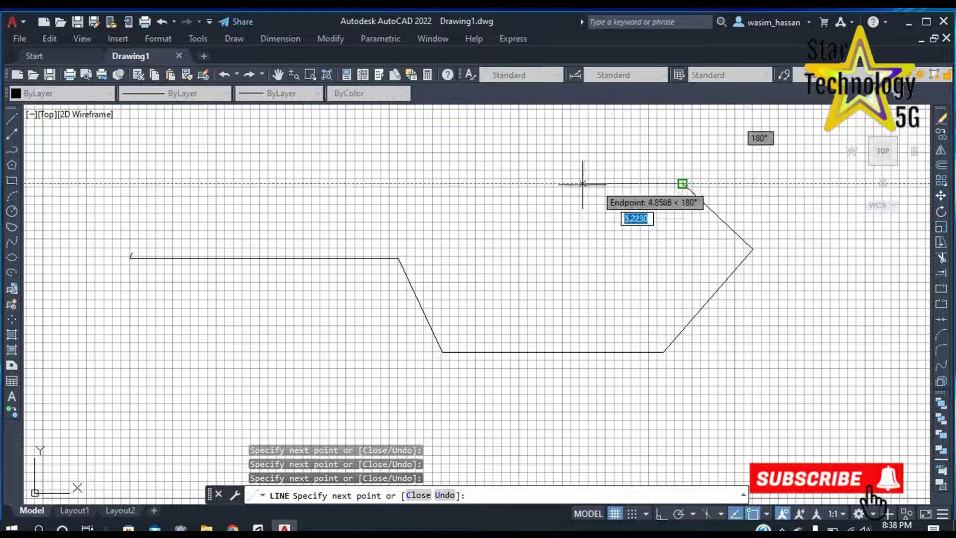
click(547, 183)
click(546, 436)
click(773, 435)
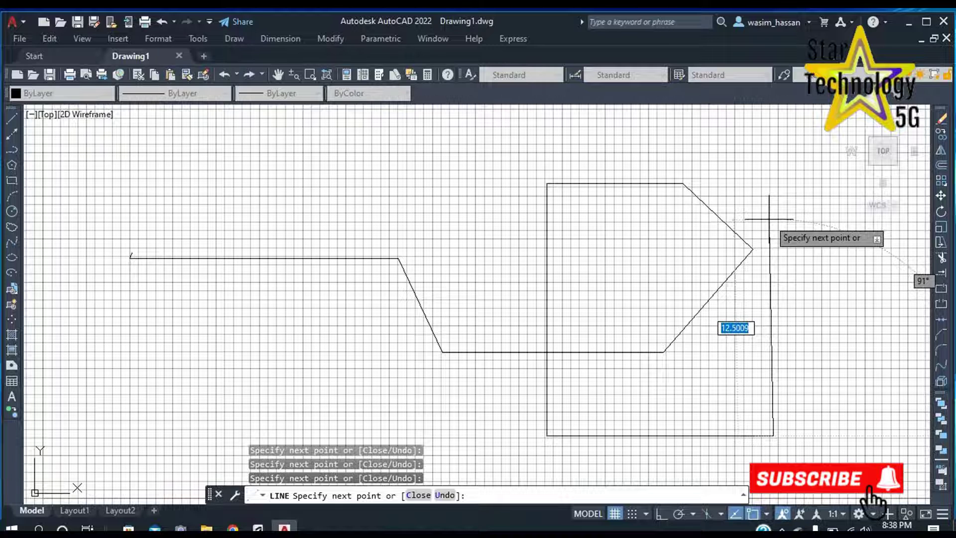
click(776, 219)
click(602, 230)
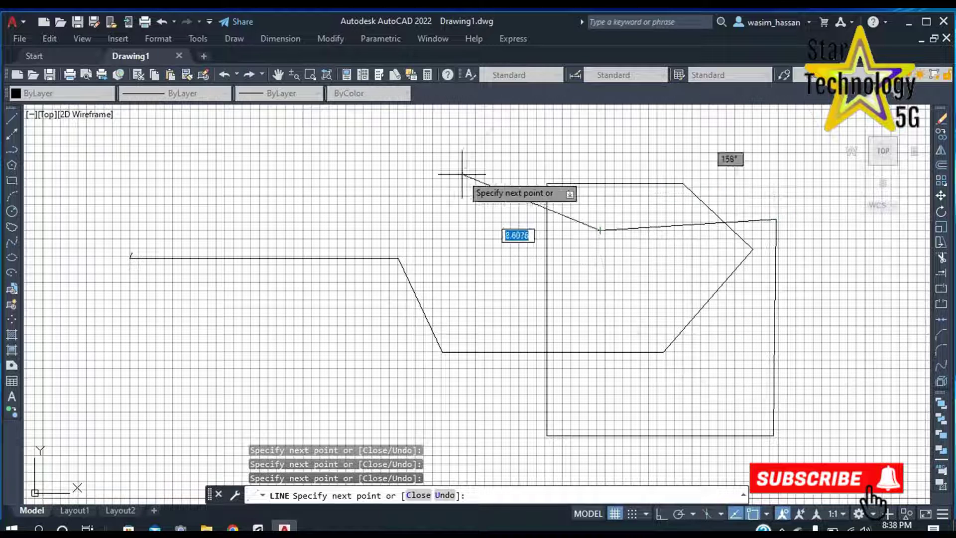
click(366, 193)
click(214, 390)
click(131, 193)
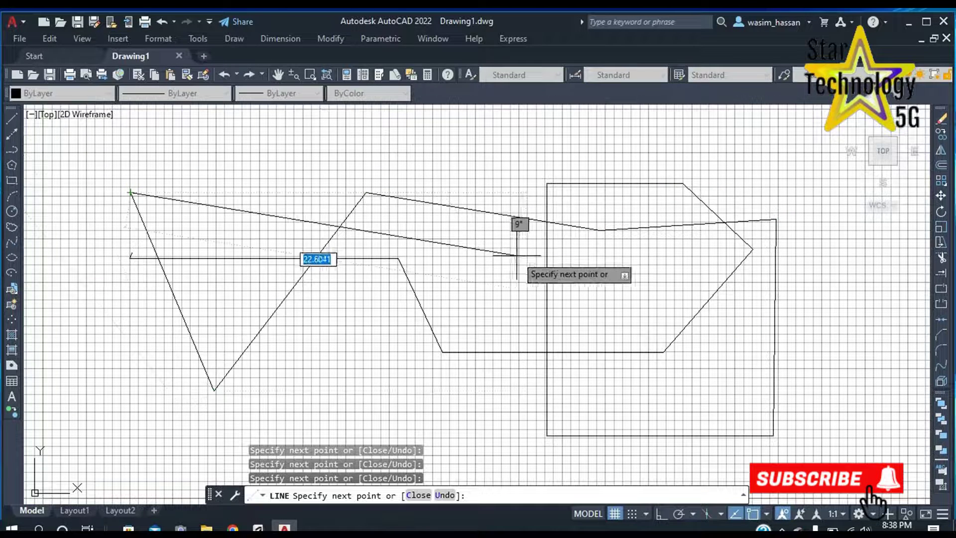
click(517, 255)
key(Return)
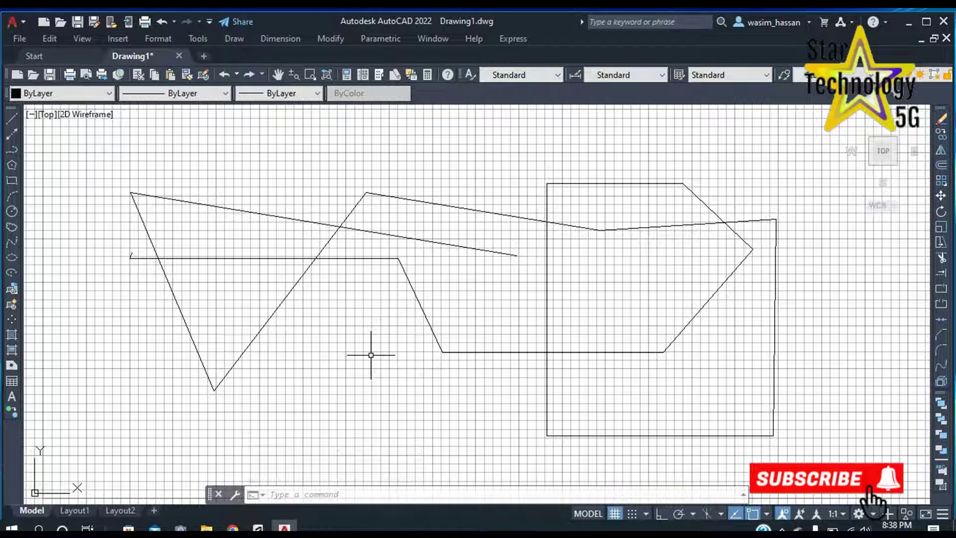
Step: Attempt to quit with Ctrl+Q, then cancel the Save As to keep Drawing1 open
key(ctrl+q)
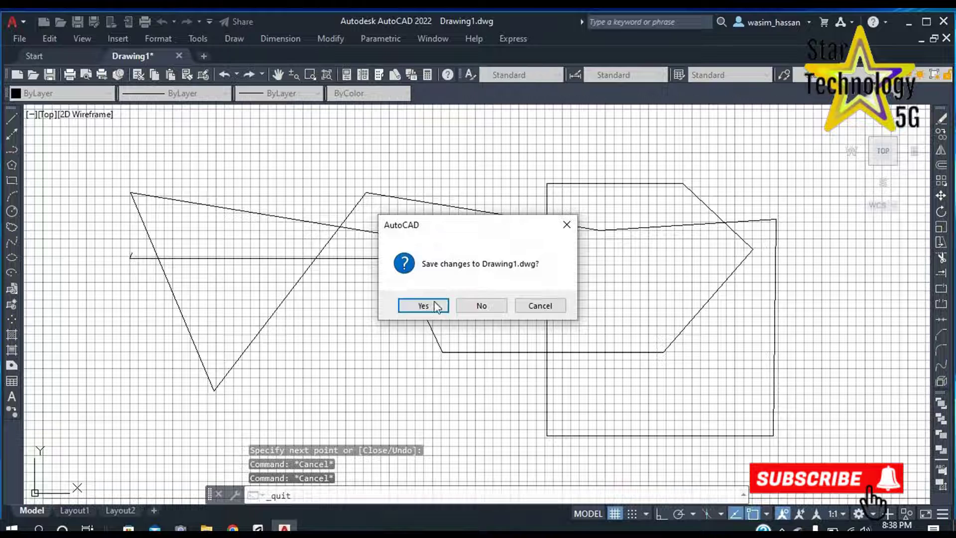
click(426, 305)
click(667, 422)
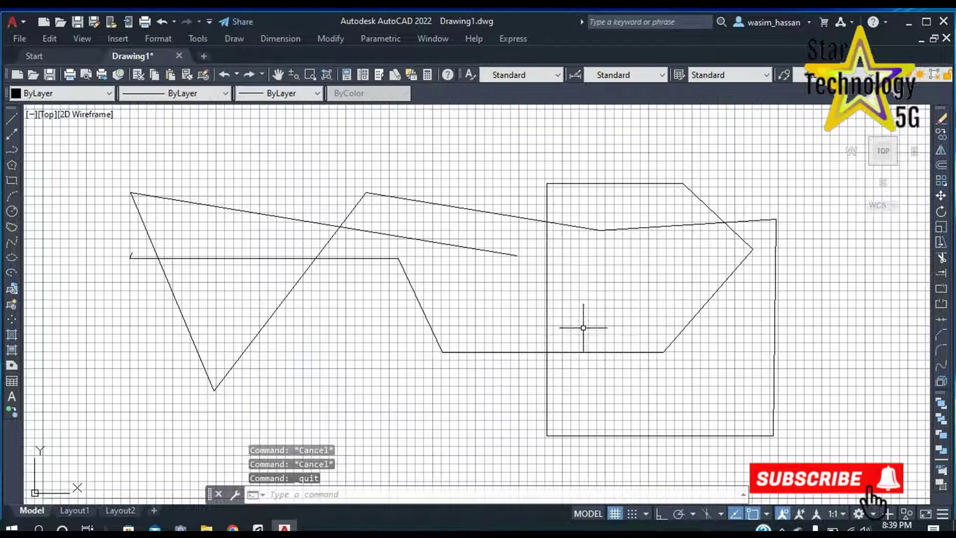